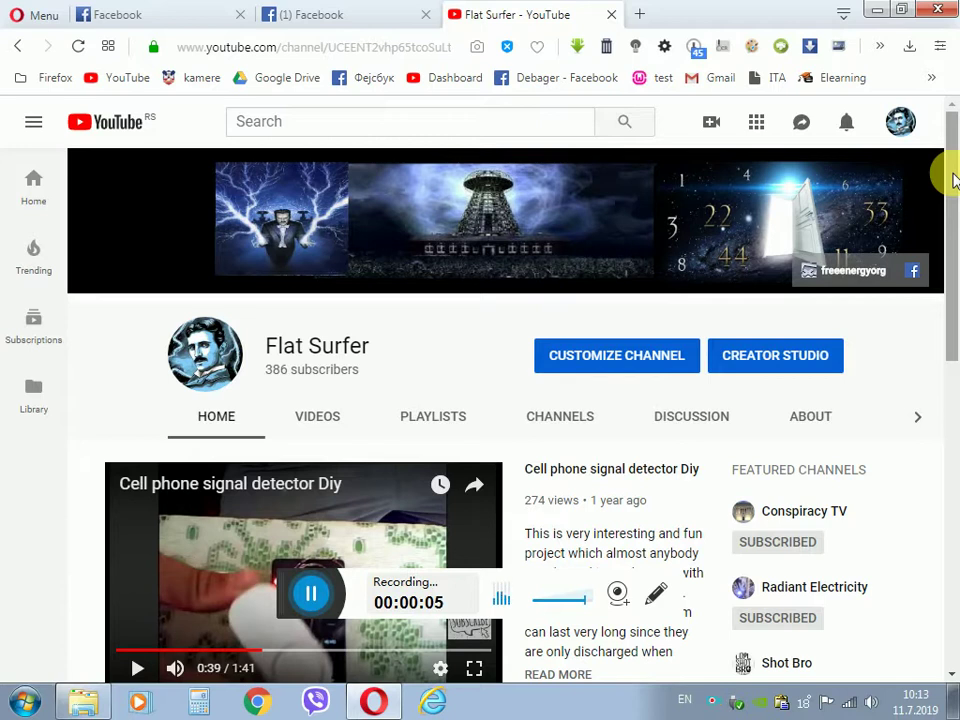
- Copy the URL of the channel's featured video "Cell phone signal detector Diy"
drag(952, 180, 952, 190)
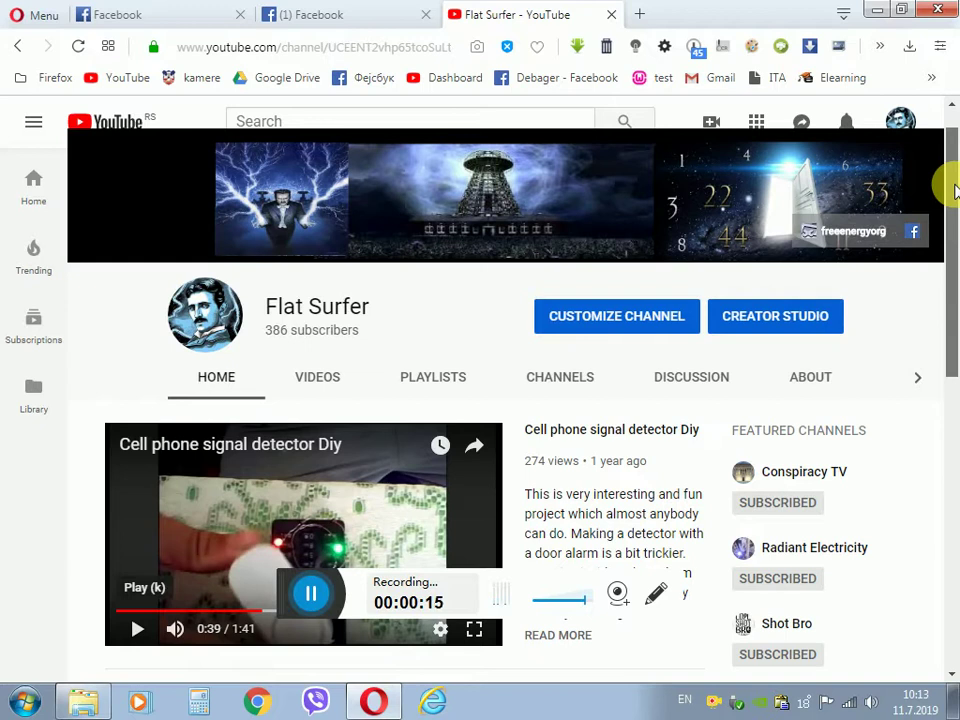
scroll(952, 206, down, 1)
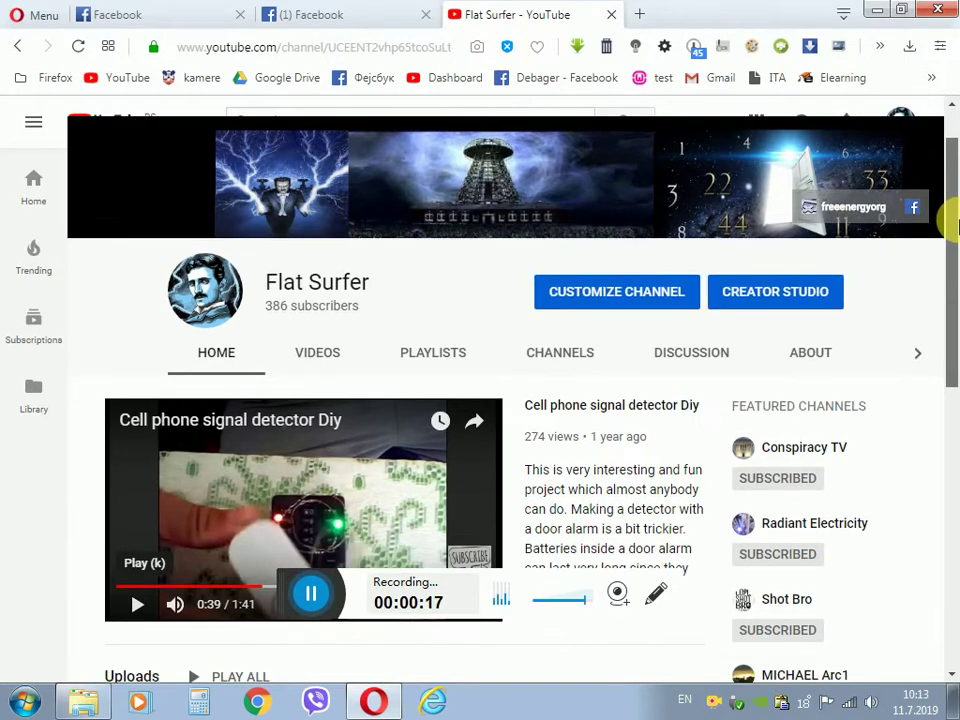
scroll(952, 250, down, 2)
scroll(951, 182, up, 3)
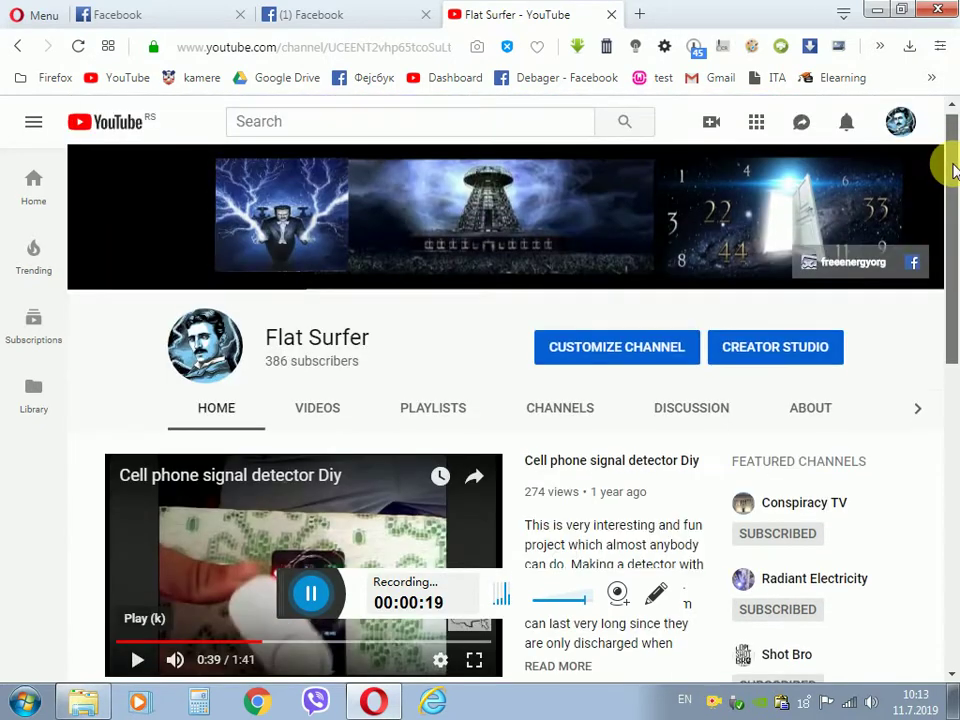
scroll(952, 170, down, 3)
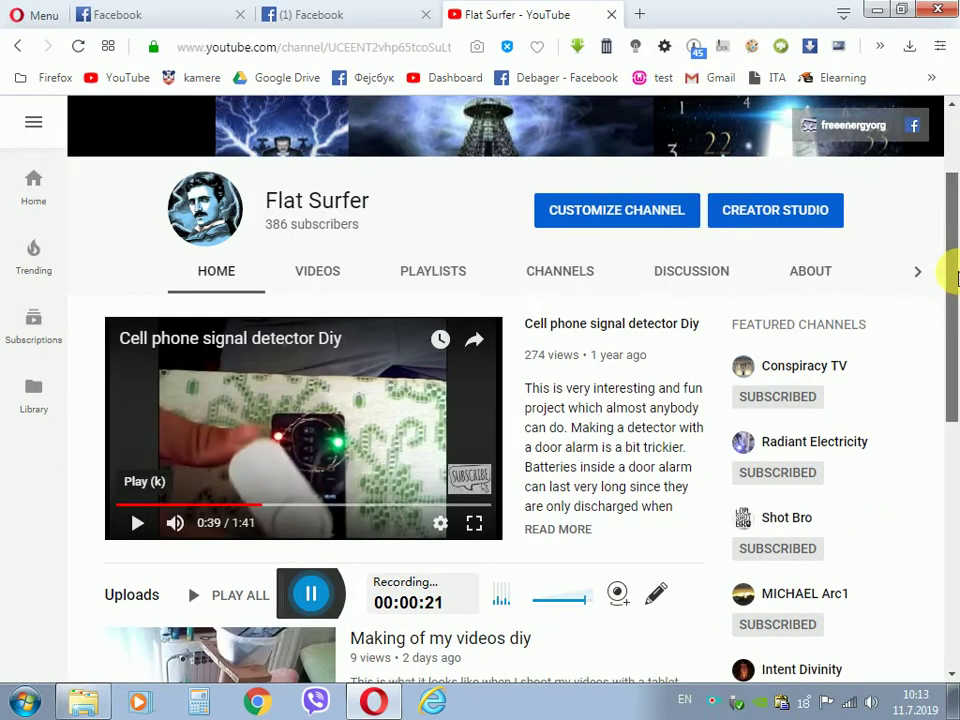
scroll(952, 310, down, 3)
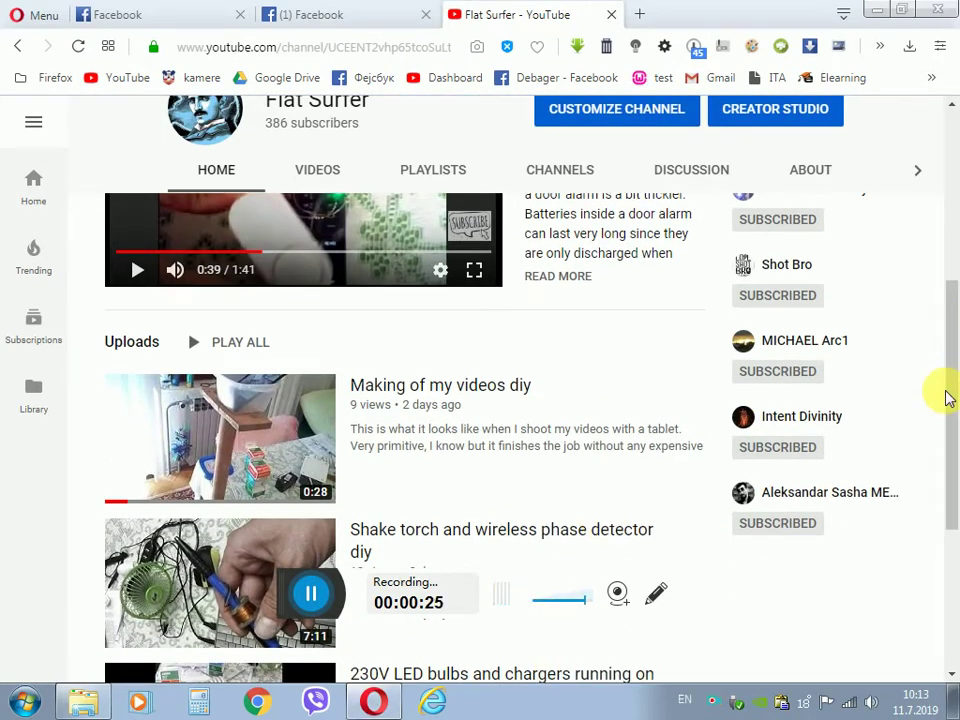
scroll(949, 240, up, 4)
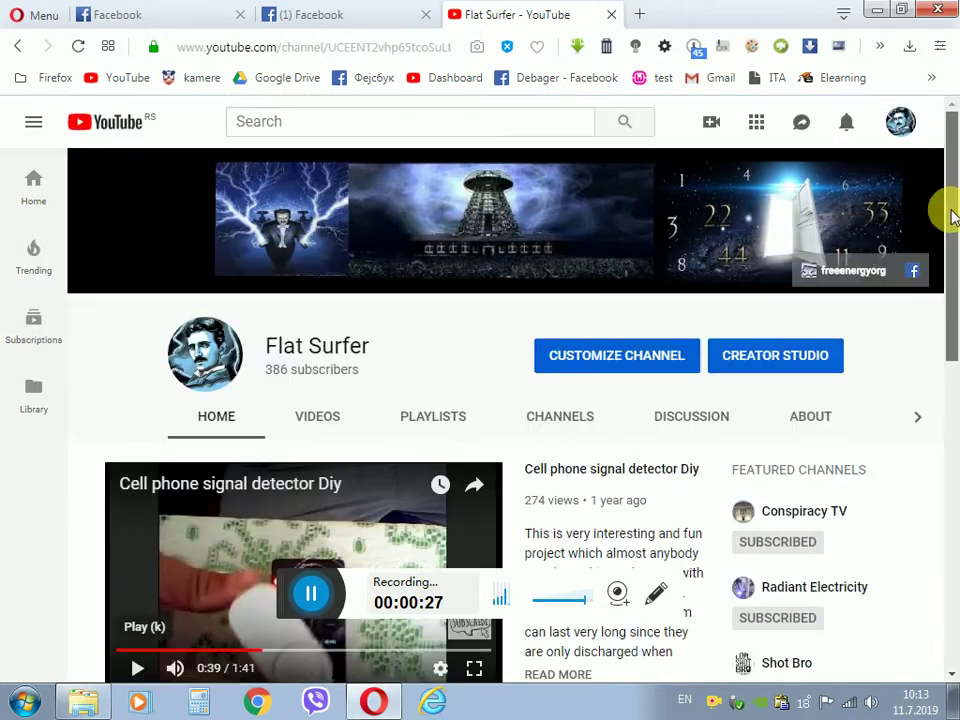
scroll(950, 228, down, 1)
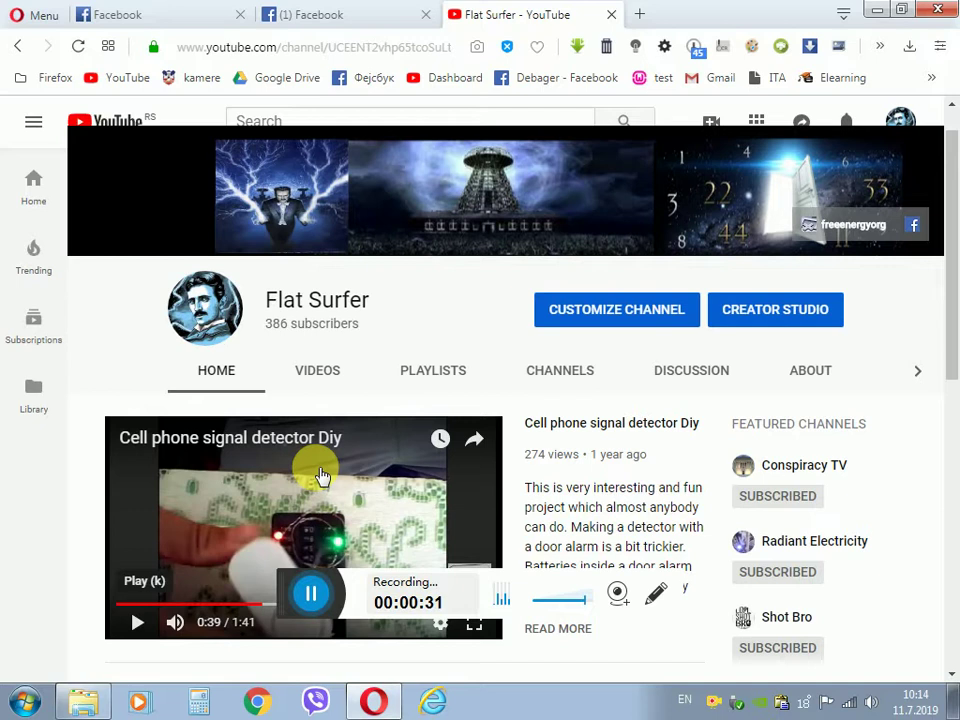
right_click(320, 477)
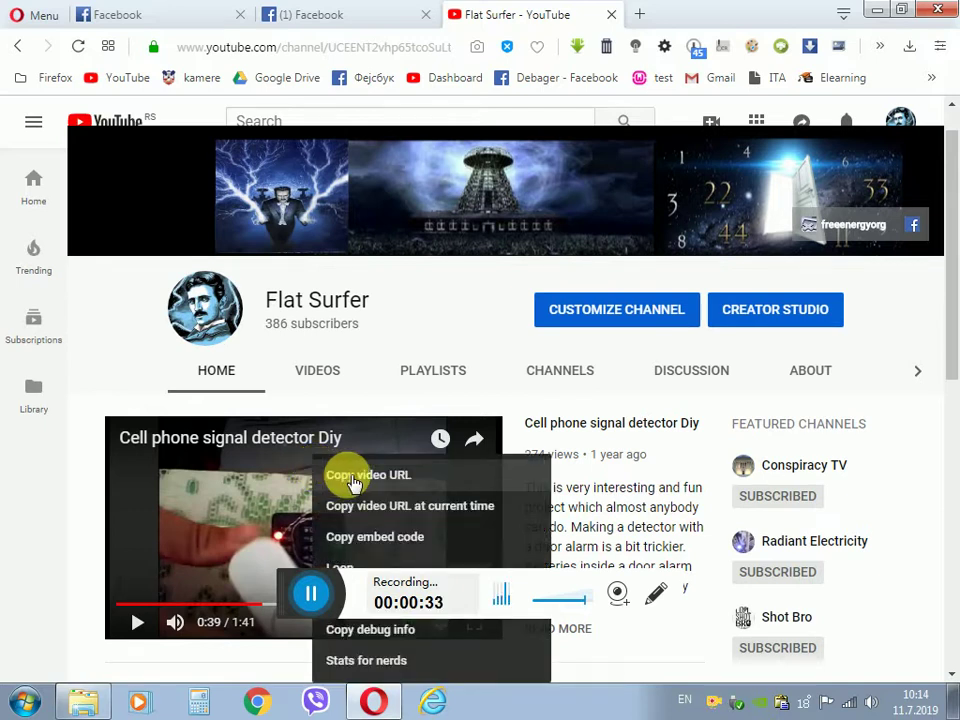
click(353, 484)
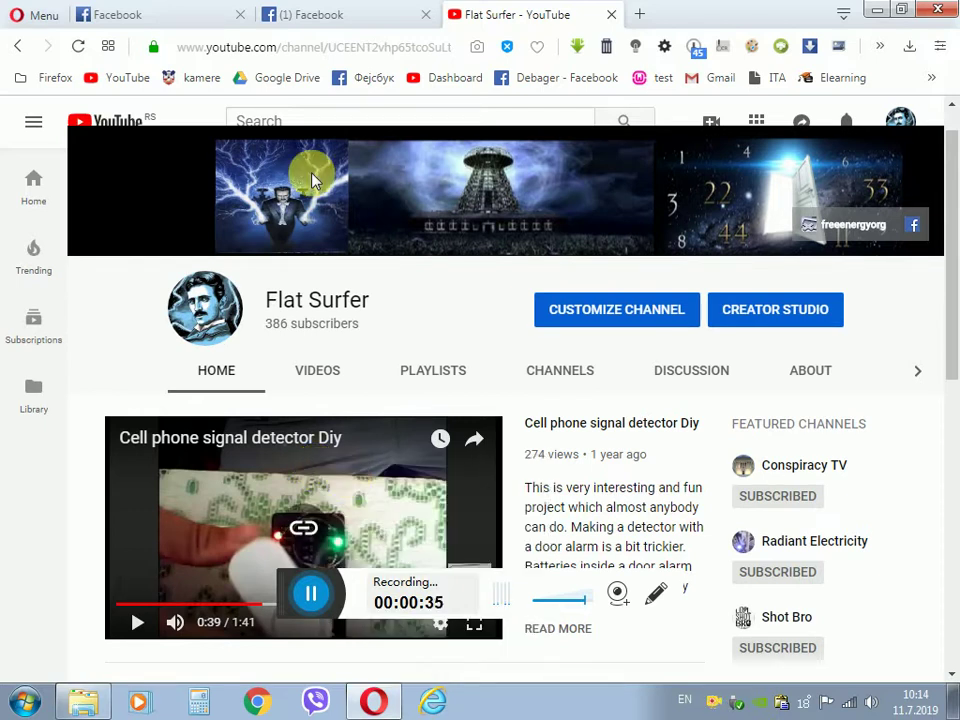
click(288, 17)
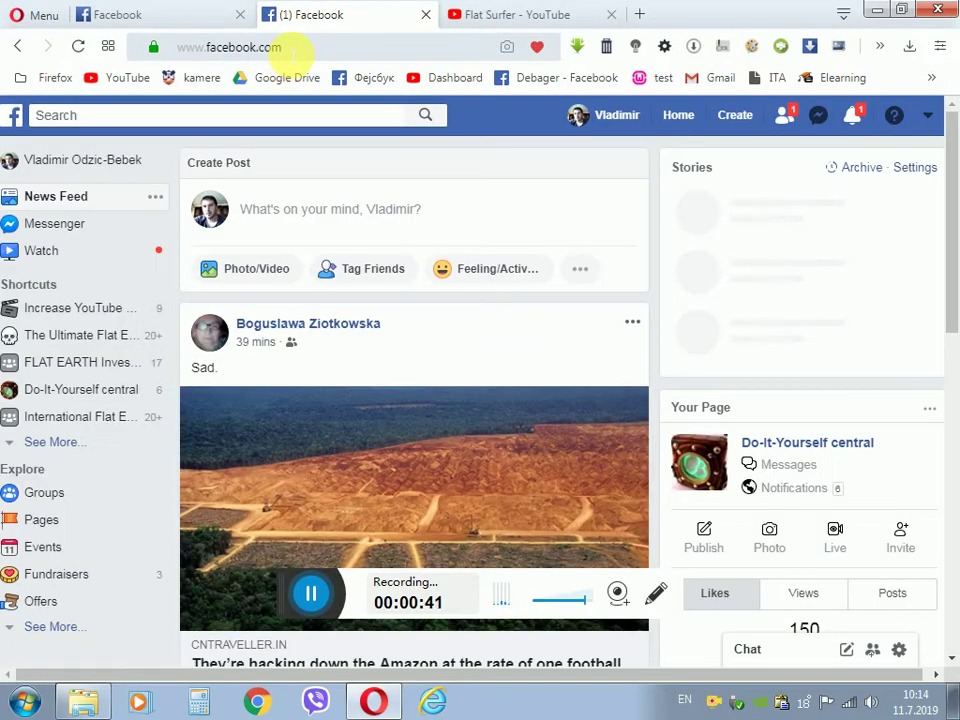
drag(291, 52, 180, 46)
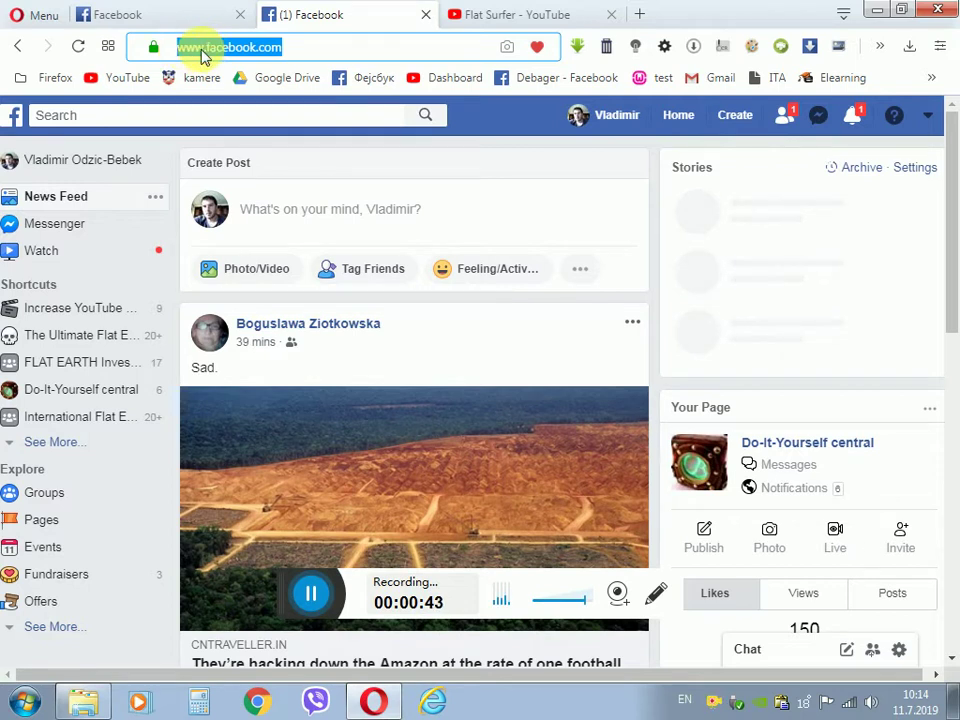
click(204, 48)
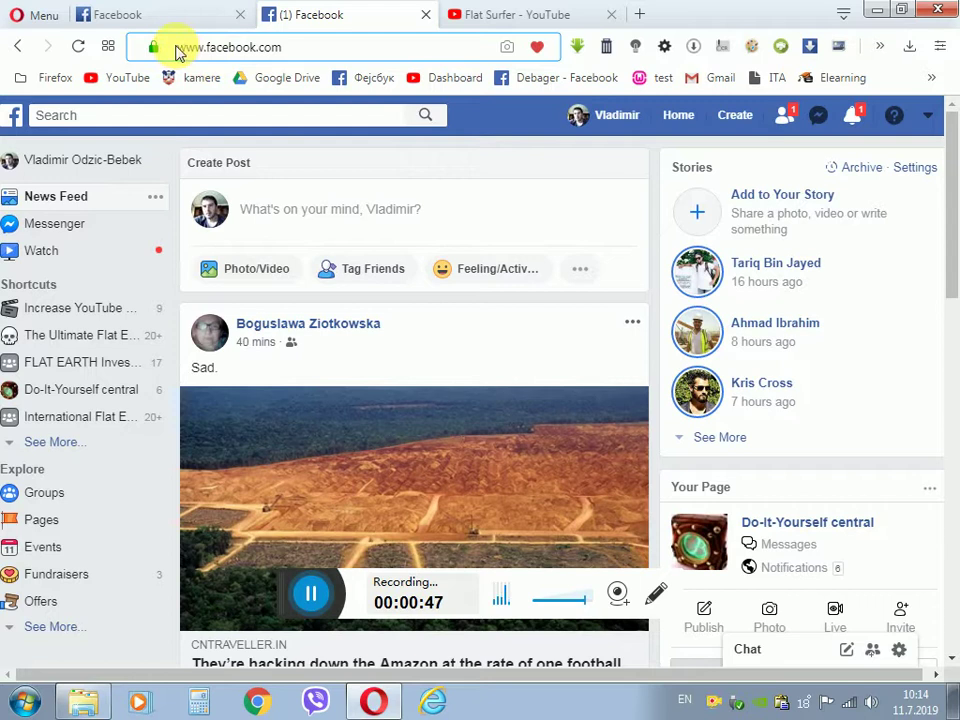
click(290, 207)
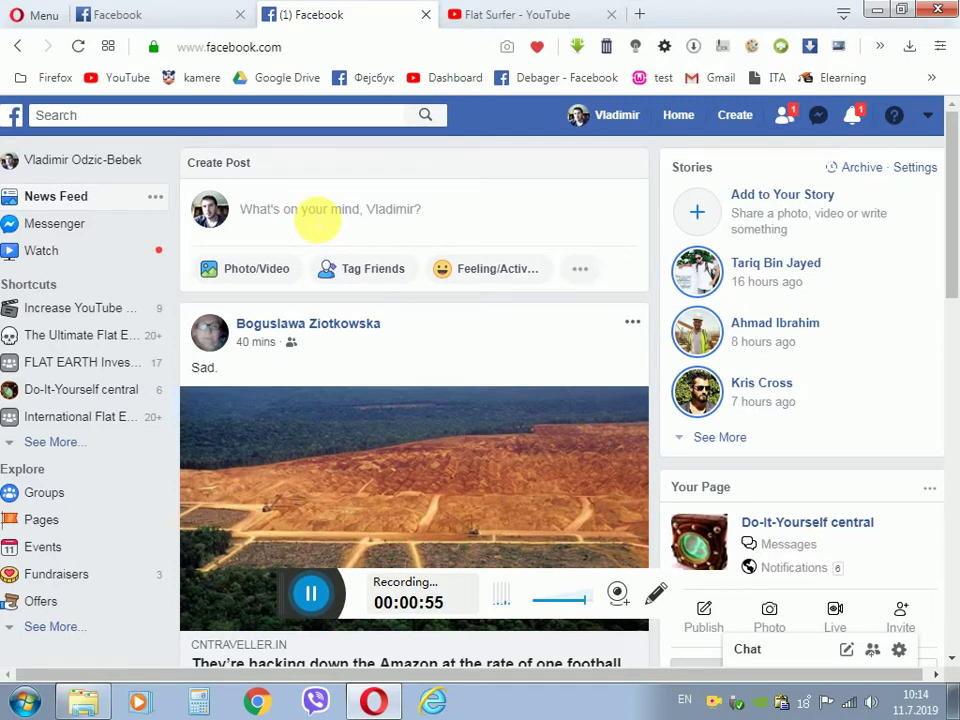
click(318, 215)
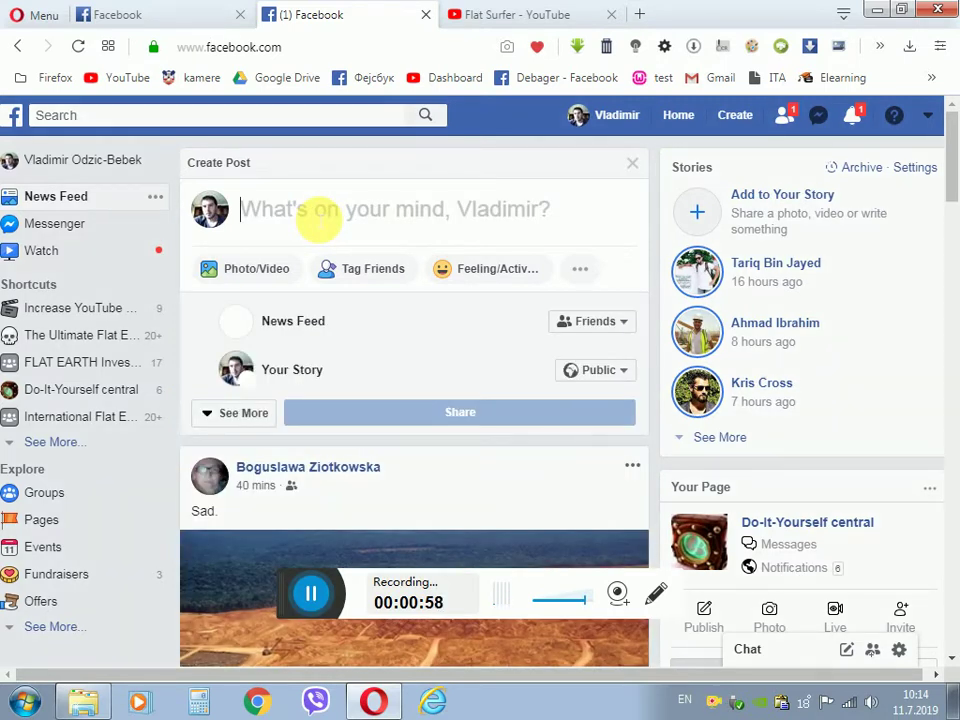
text(https://youtu.be/pgN0YoAMbEY)
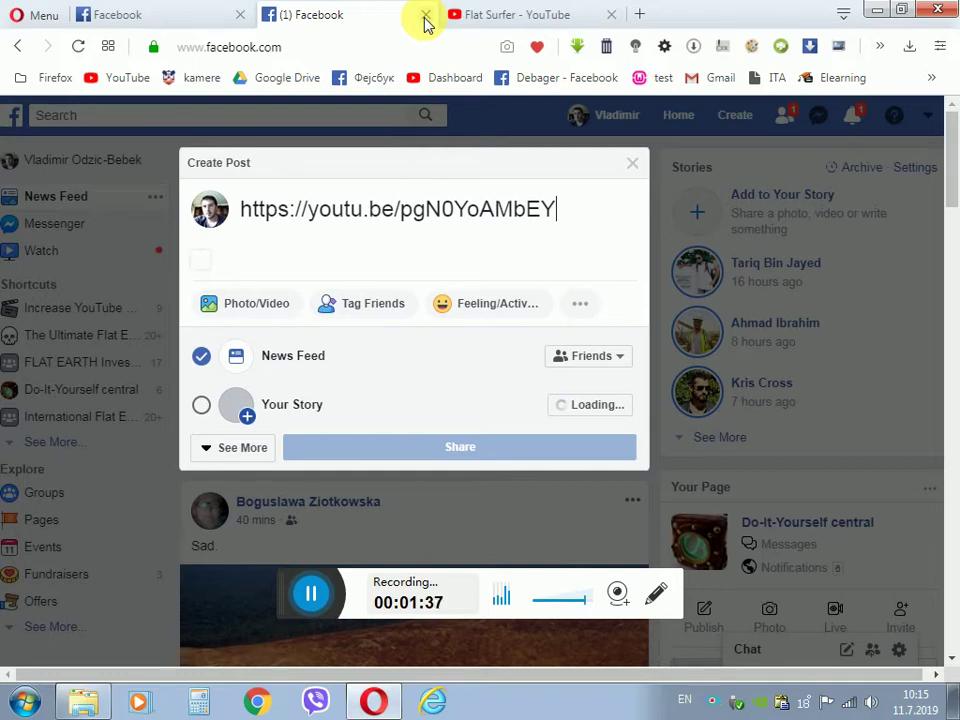
click(425, 15)
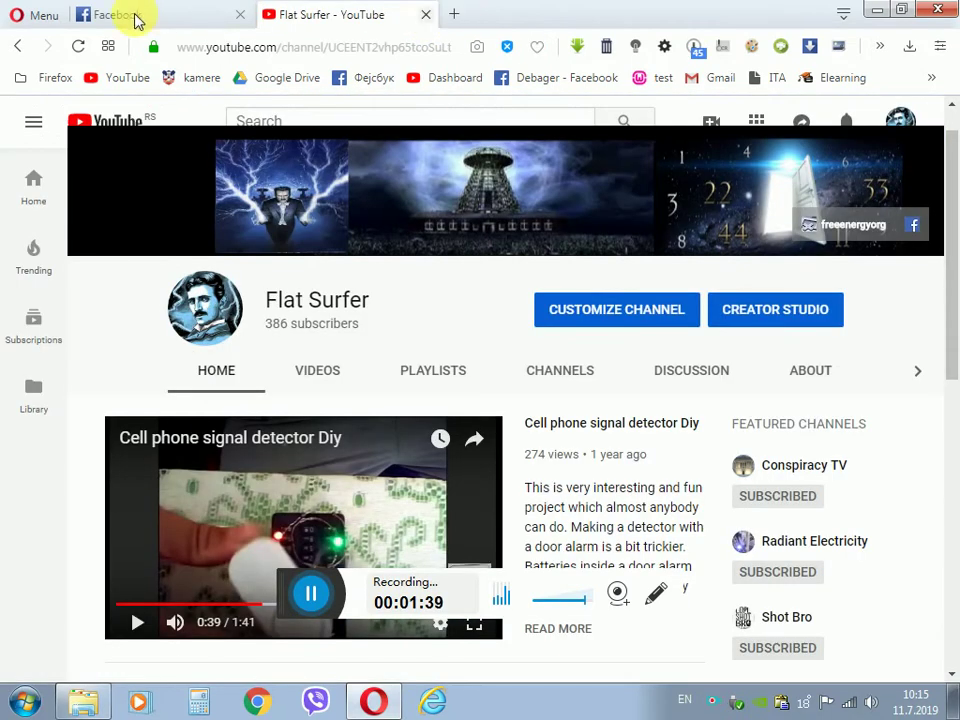
- Switch to the Facebook page opened at m.facebook.com and examine its address
click(135, 18)
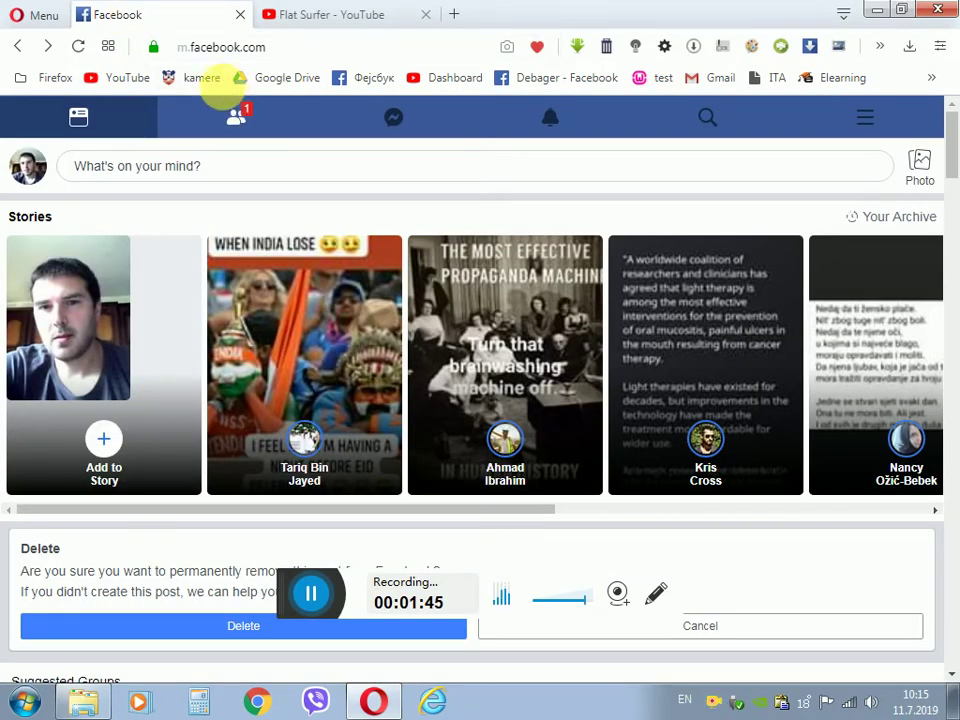
click(185, 52)
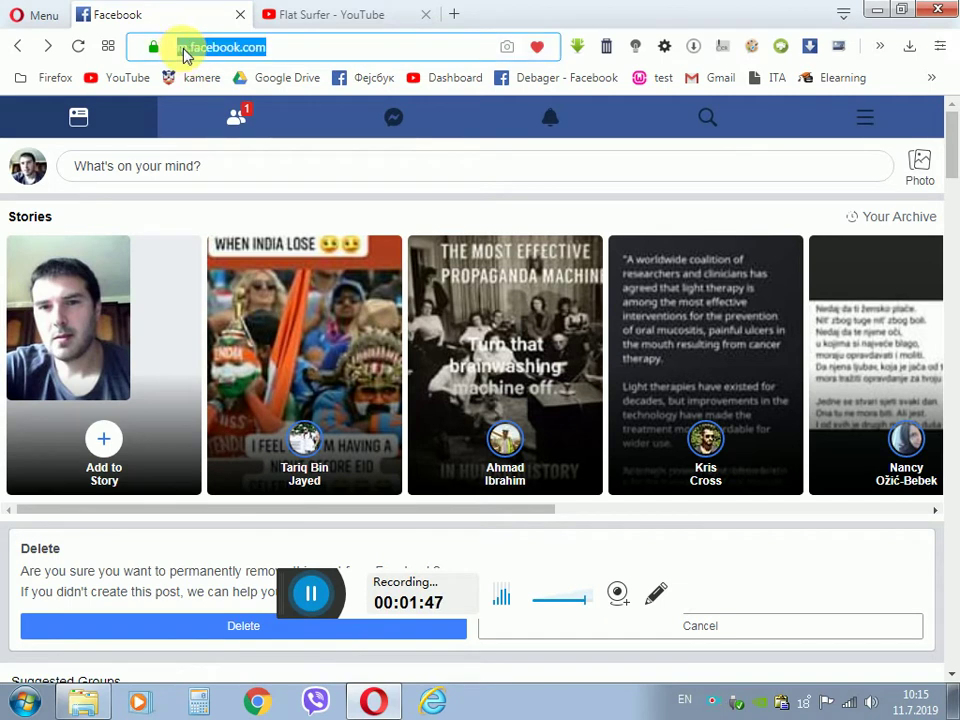
click(178, 47)
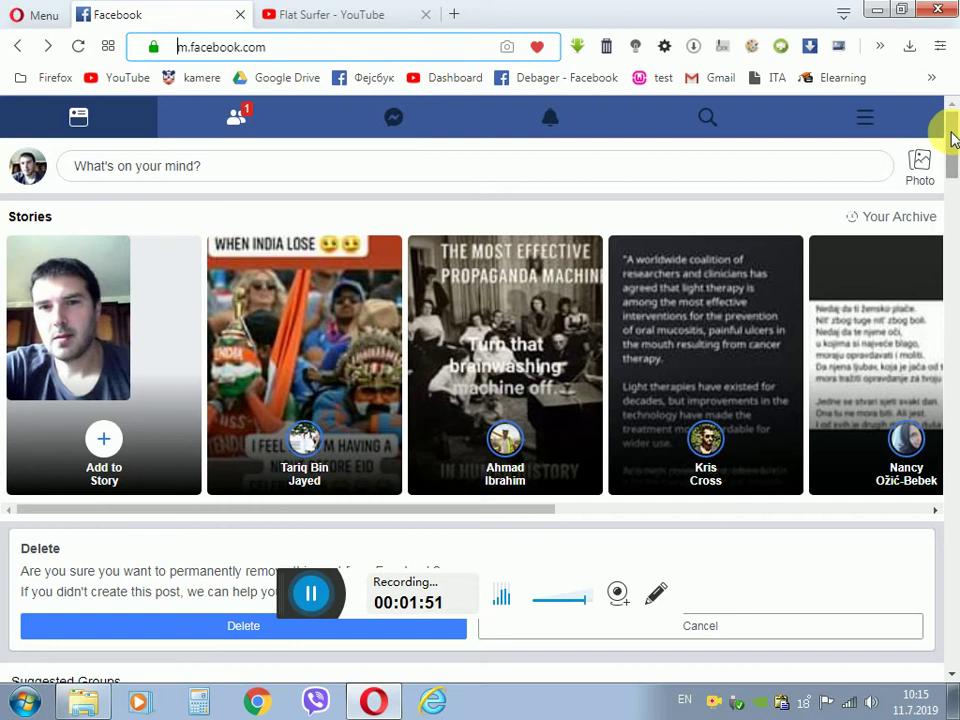
- Like the "Why Batman doesn't fight crime in the day" post in the mobile news feed
scroll(952, 140, down, 3)
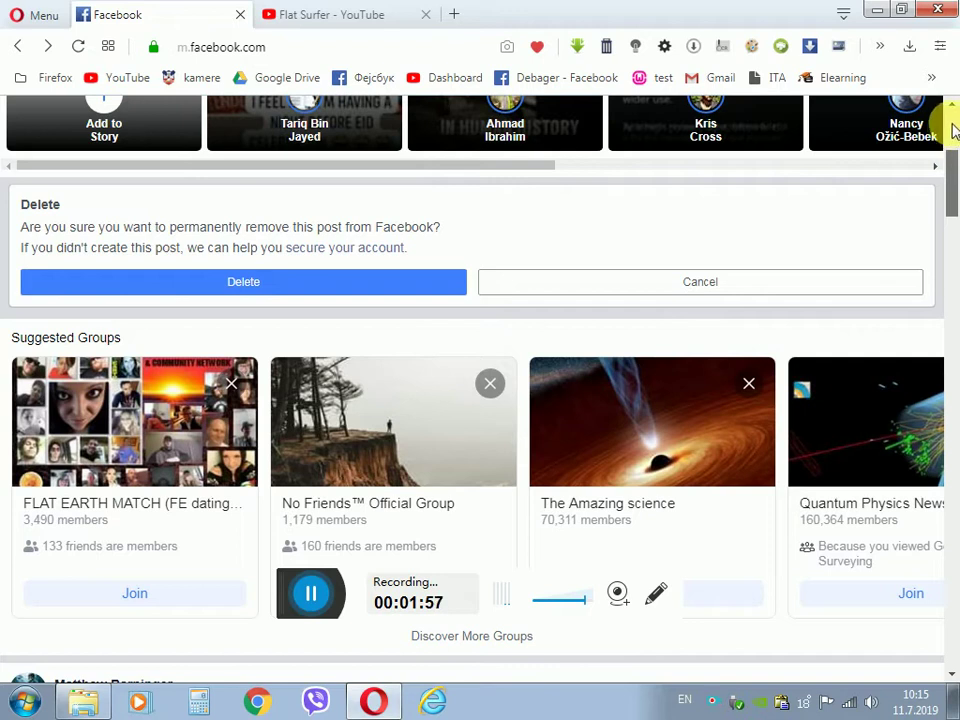
scroll(950, 128, up, 3)
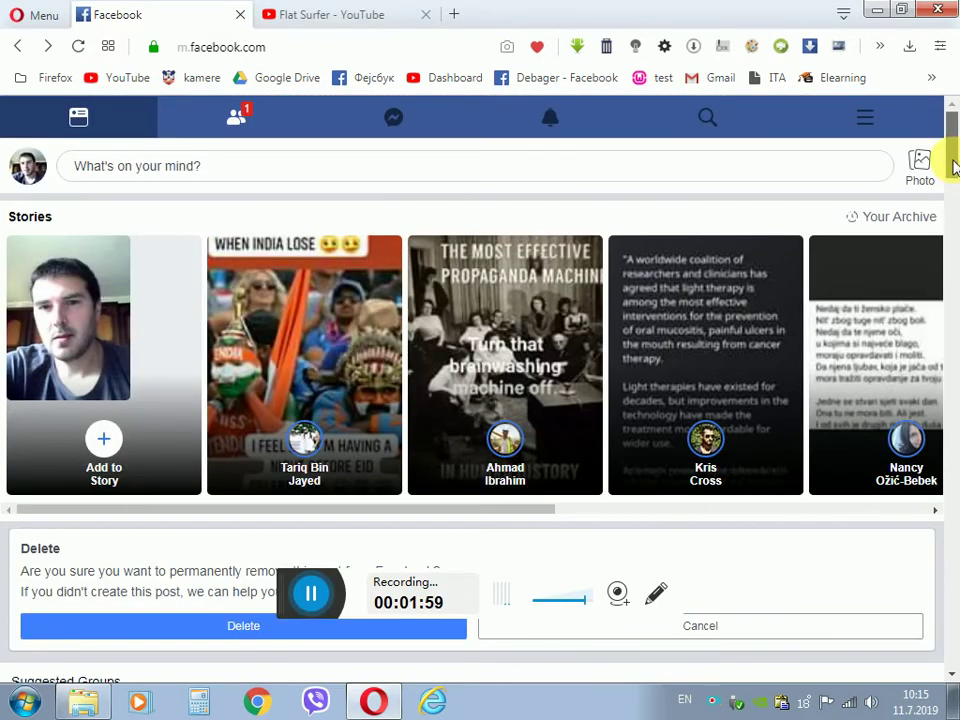
scroll(945, 190, down, 3)
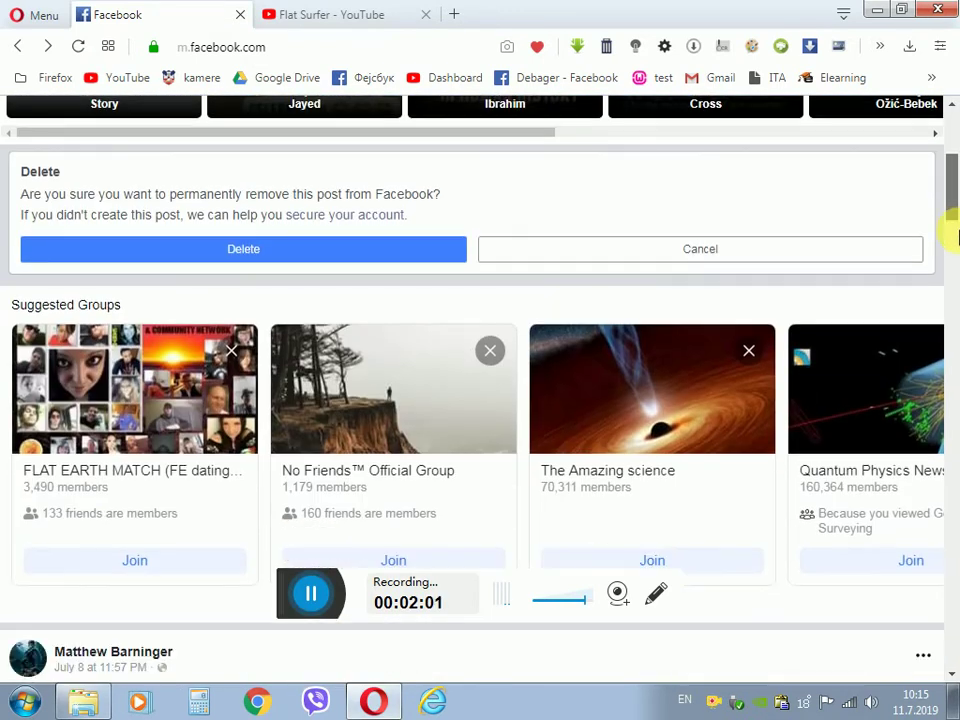
drag(952, 232, 953, 358)
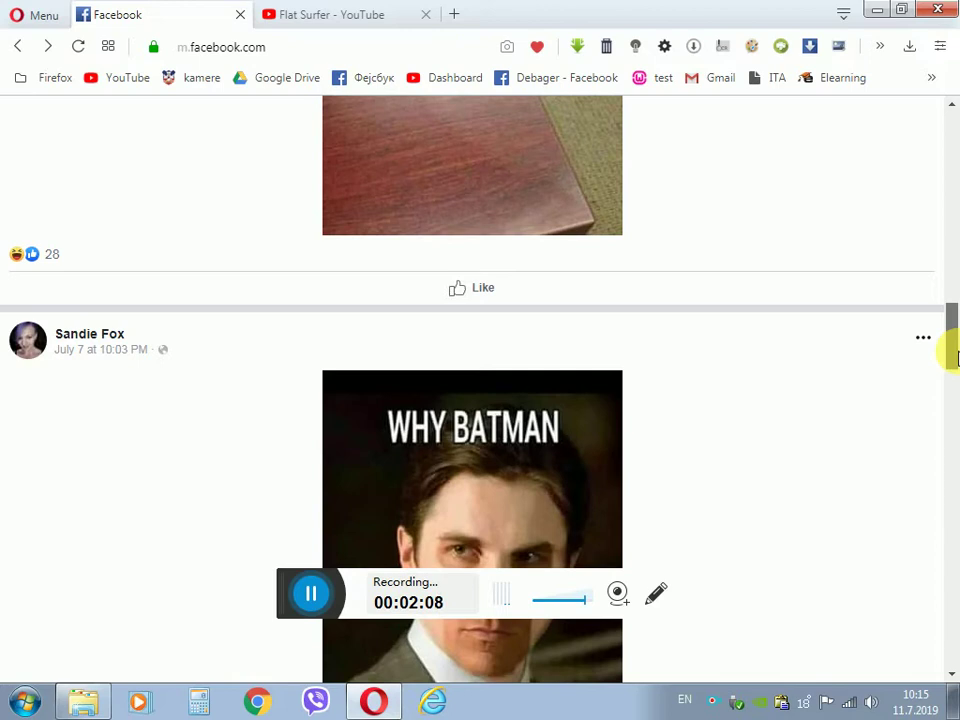
drag(956, 358, 956, 366)
scroll(956, 374, down, 2)
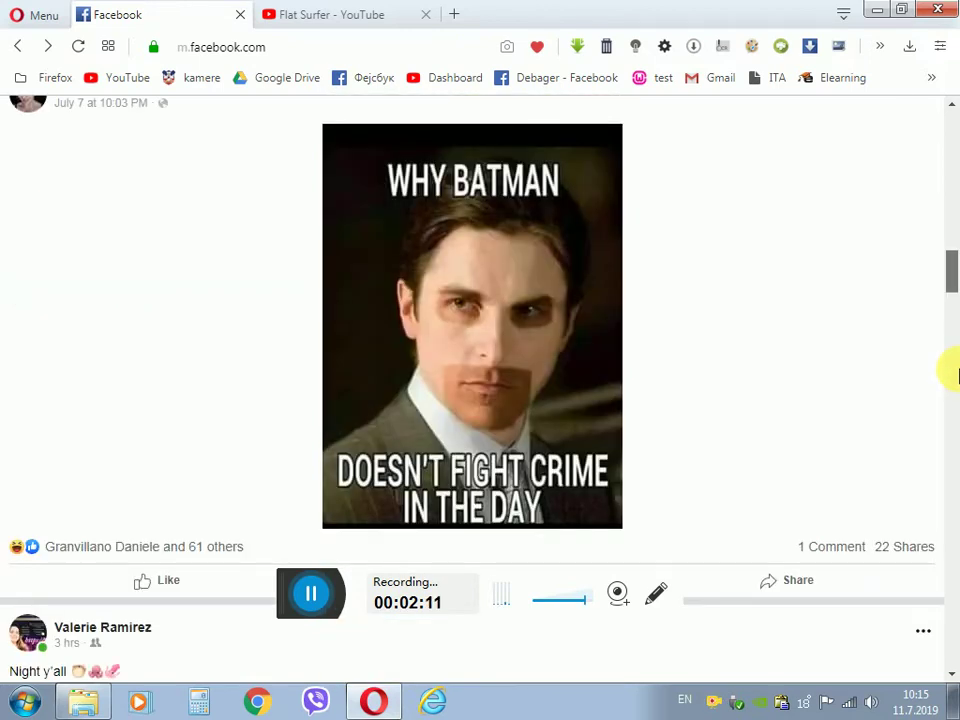
scroll(952, 374, down, 1)
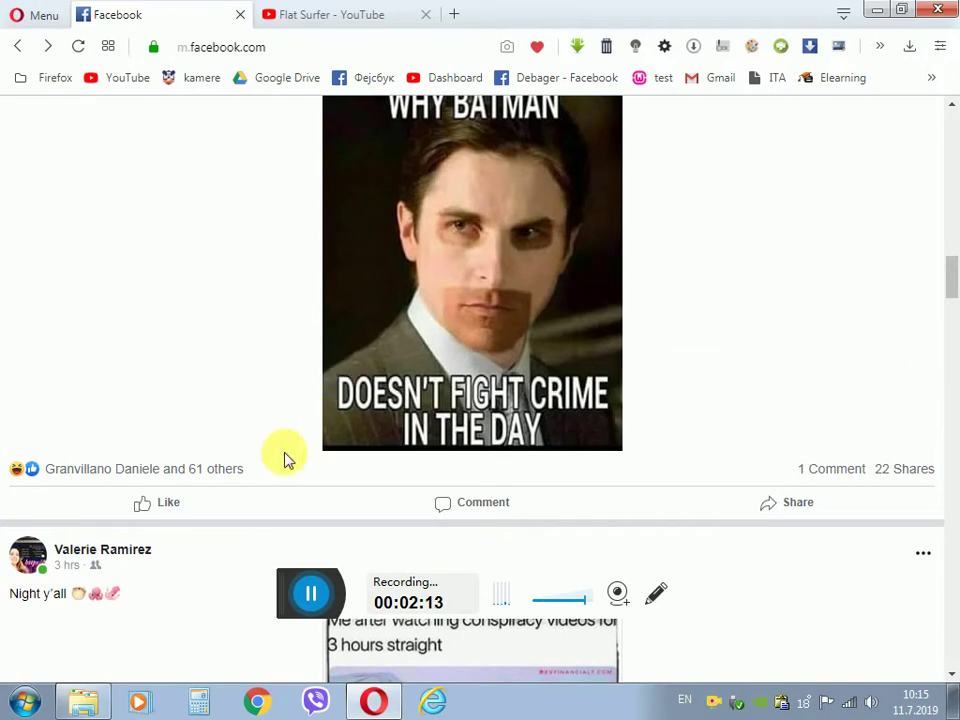
click(166, 505)
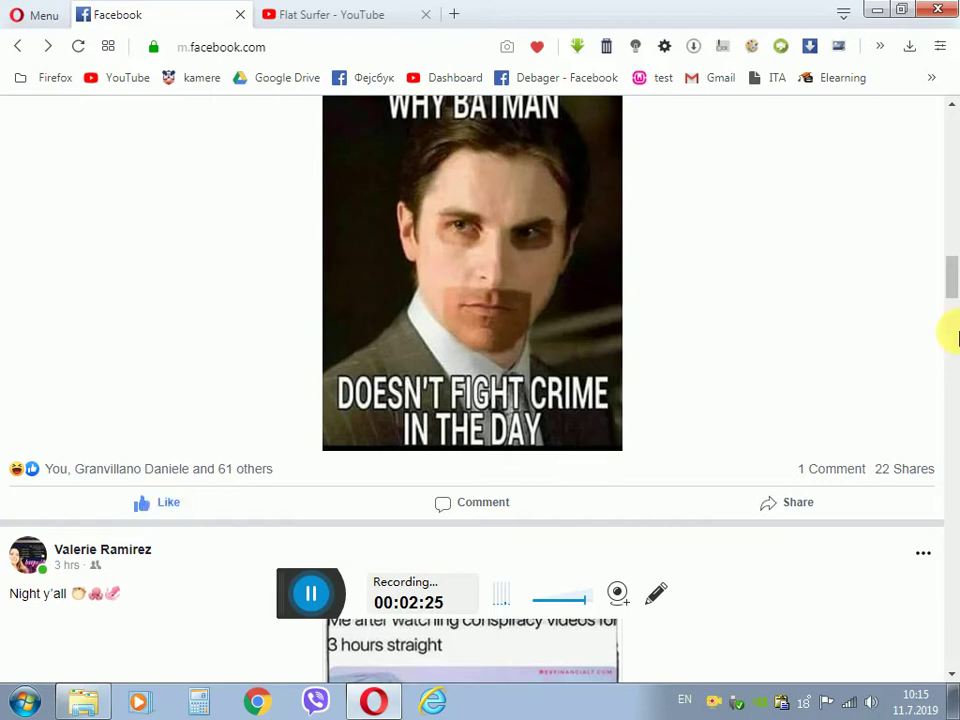
drag(950, 265, 945, 107)
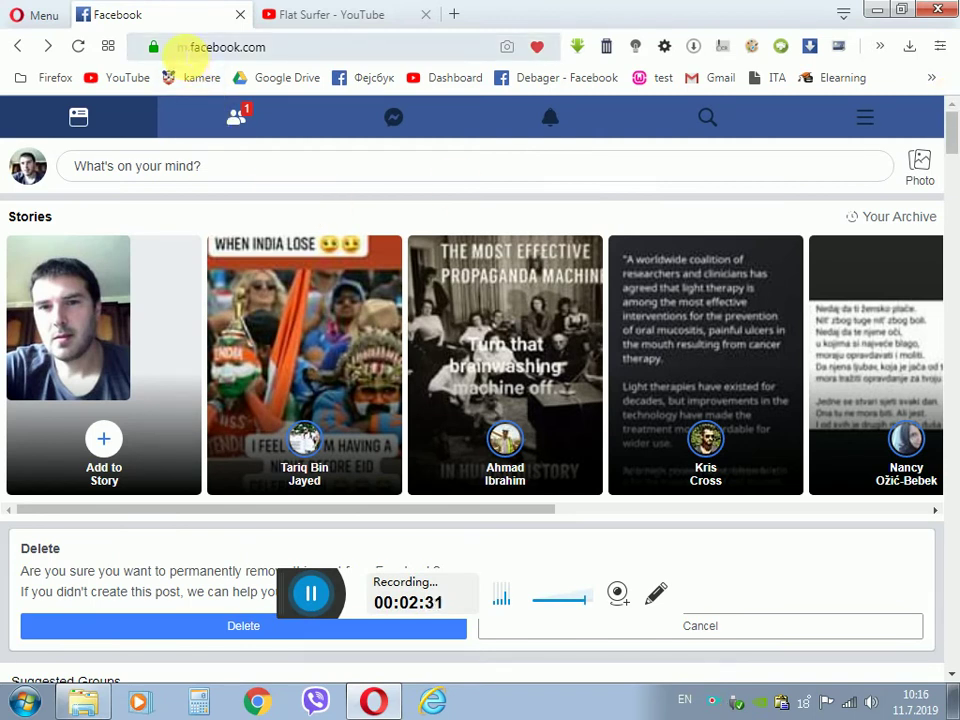
click(180, 50)
click(181, 51)
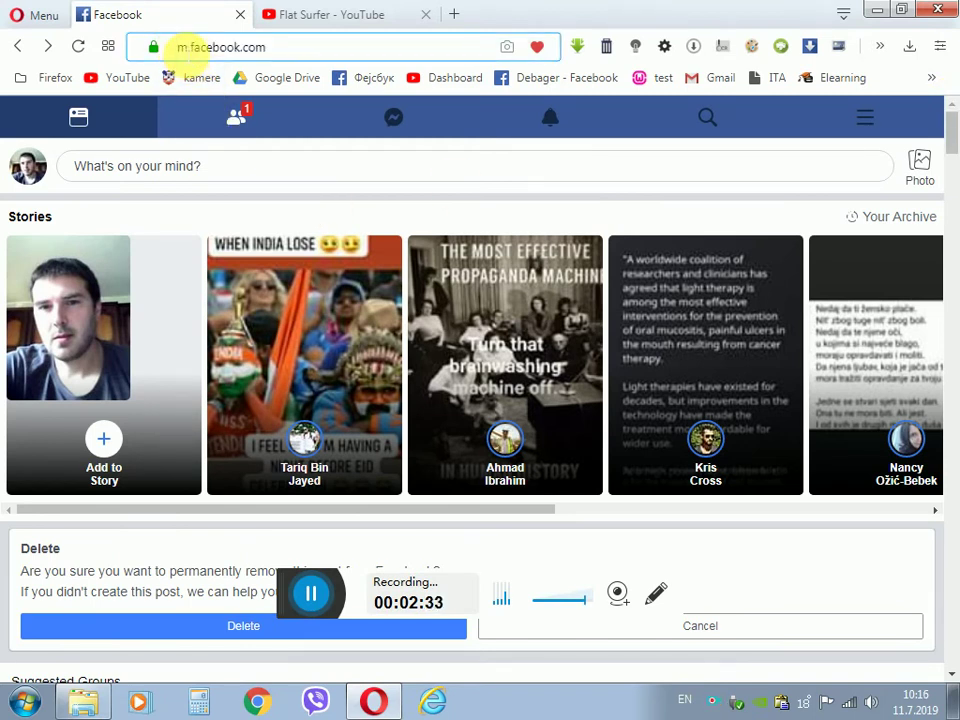
text(https)
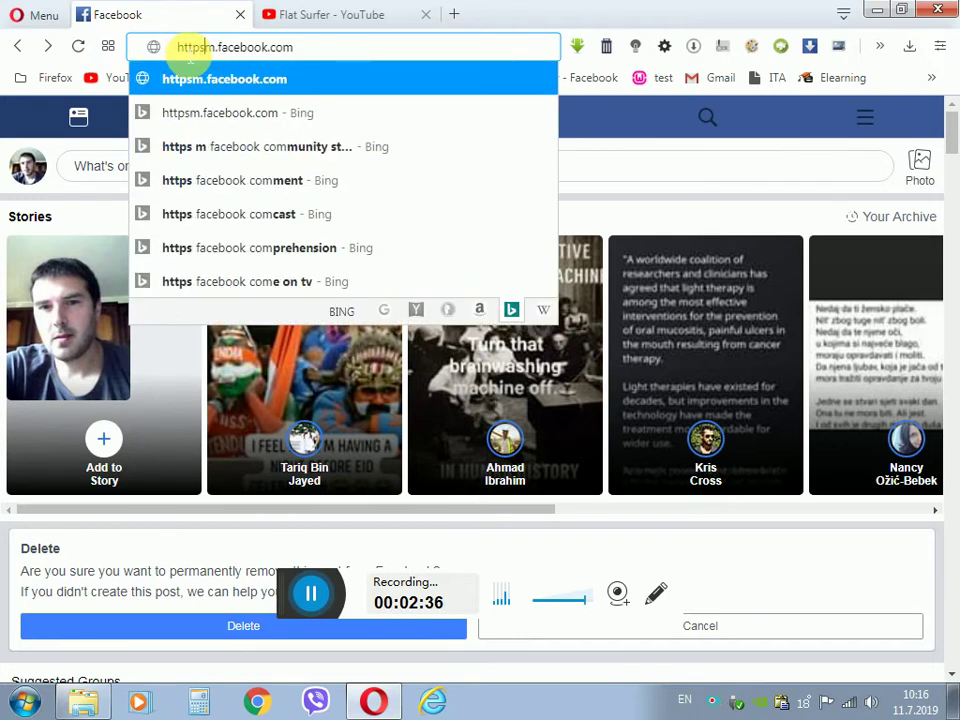
text(://)
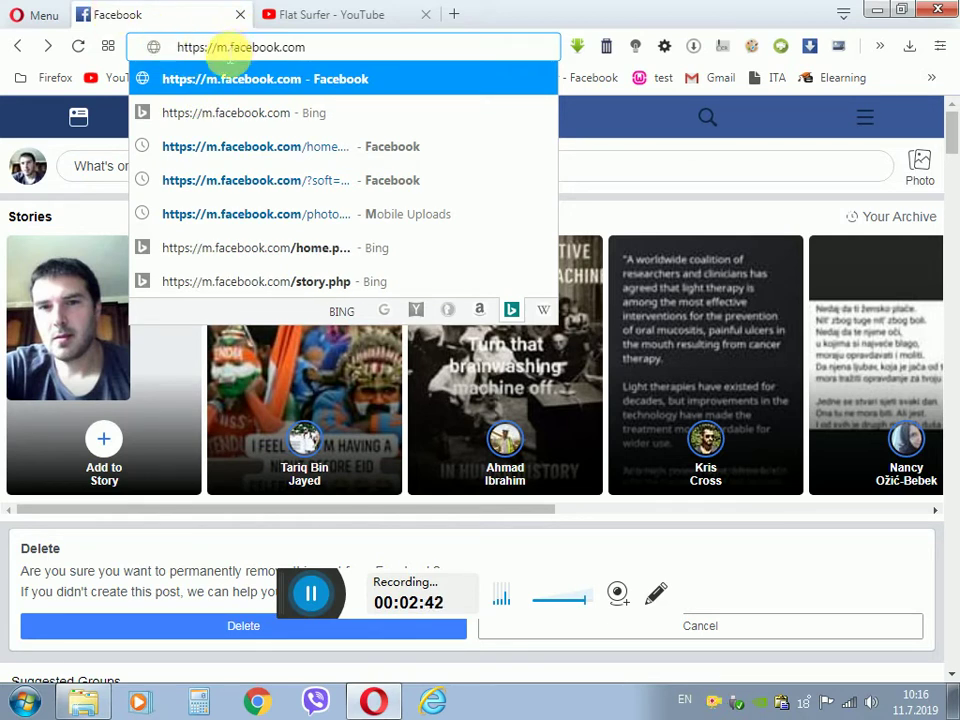
click(336, 47)
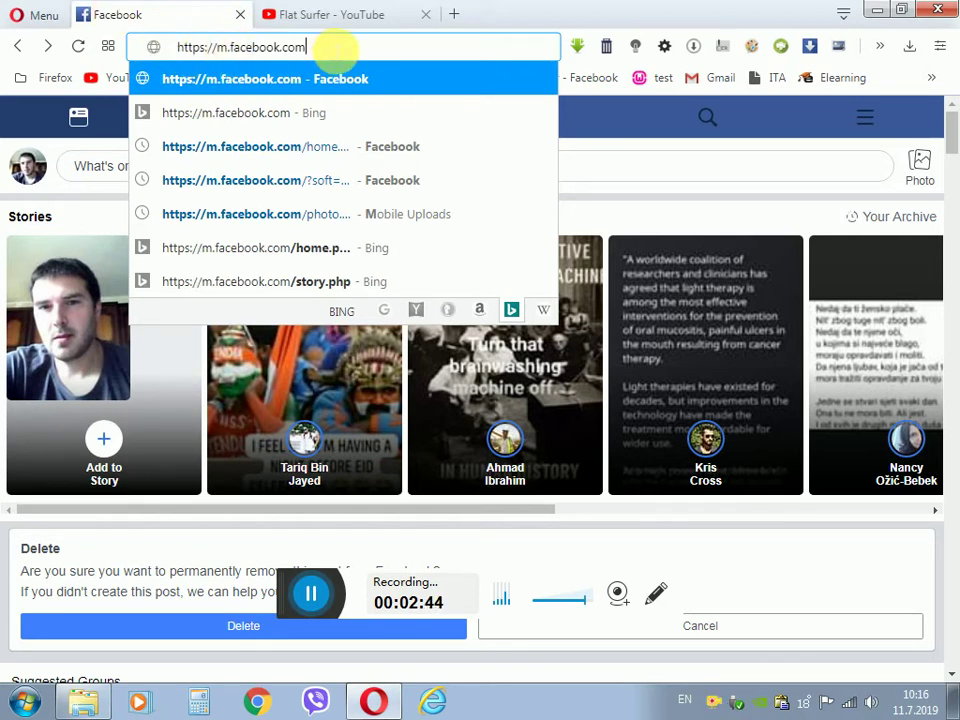
click(193, 17)
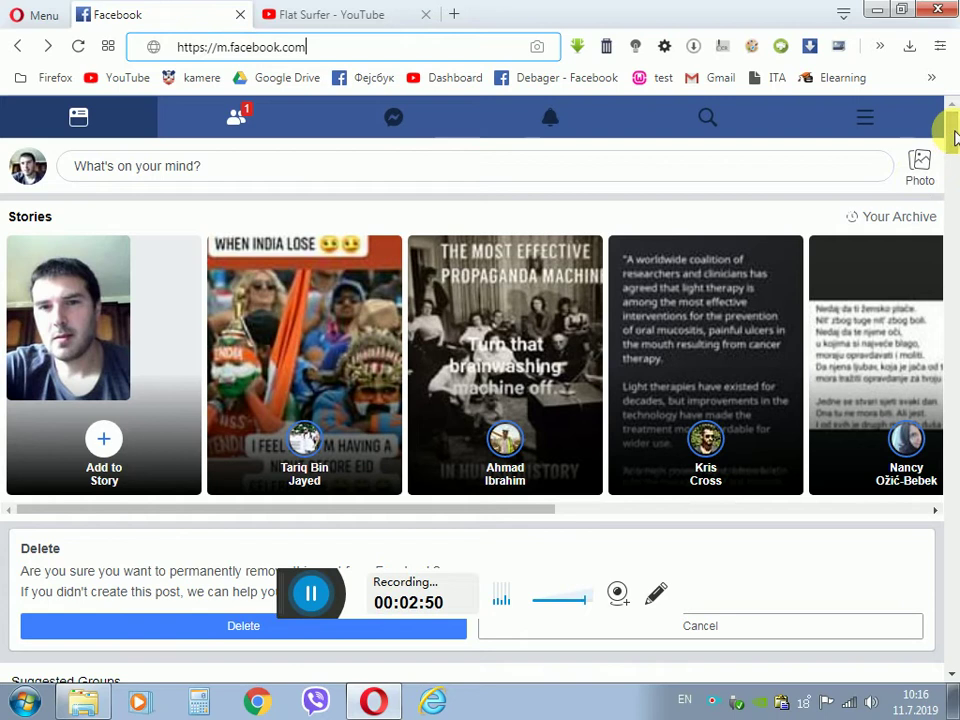
scroll(953, 135, down, 1)
scroll(950, 141, up, 1)
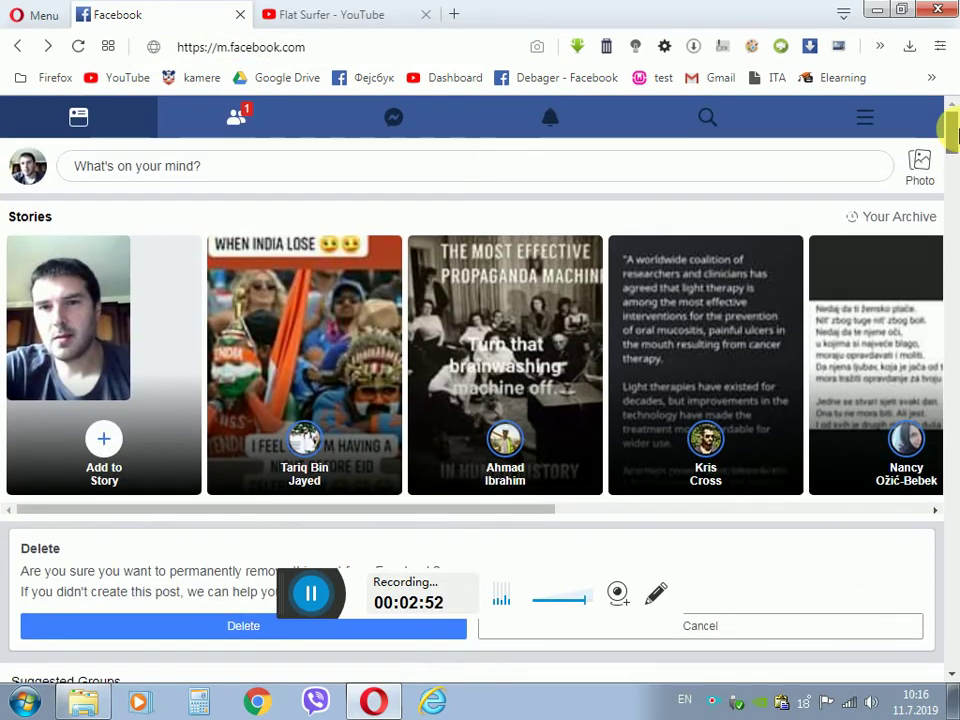
click(250, 172)
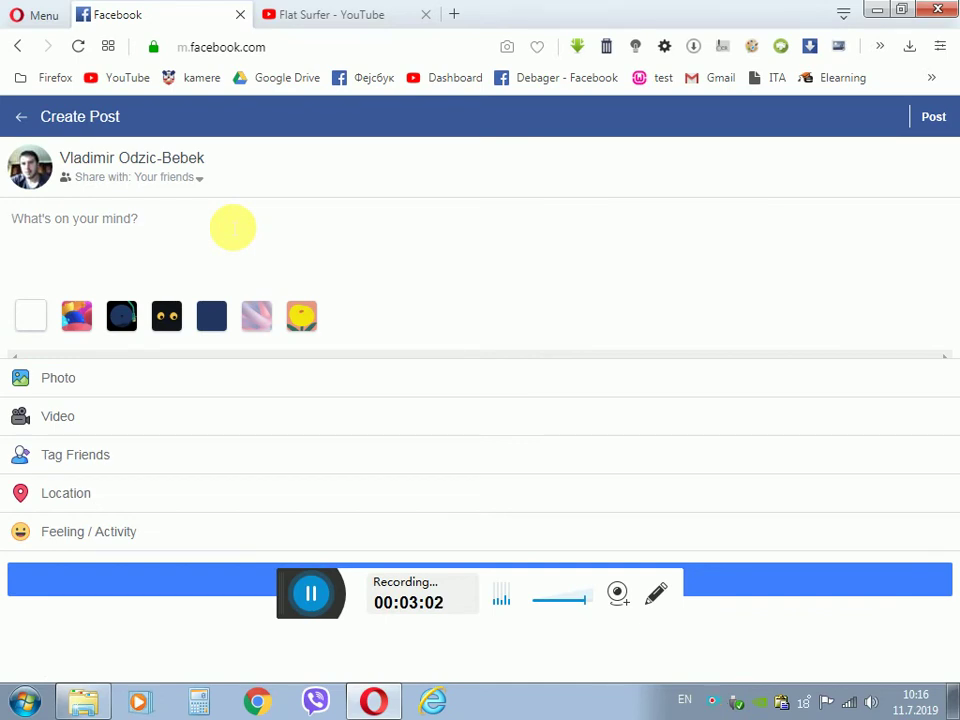
text(https://youtu.be/pgN0YoAMbEY)
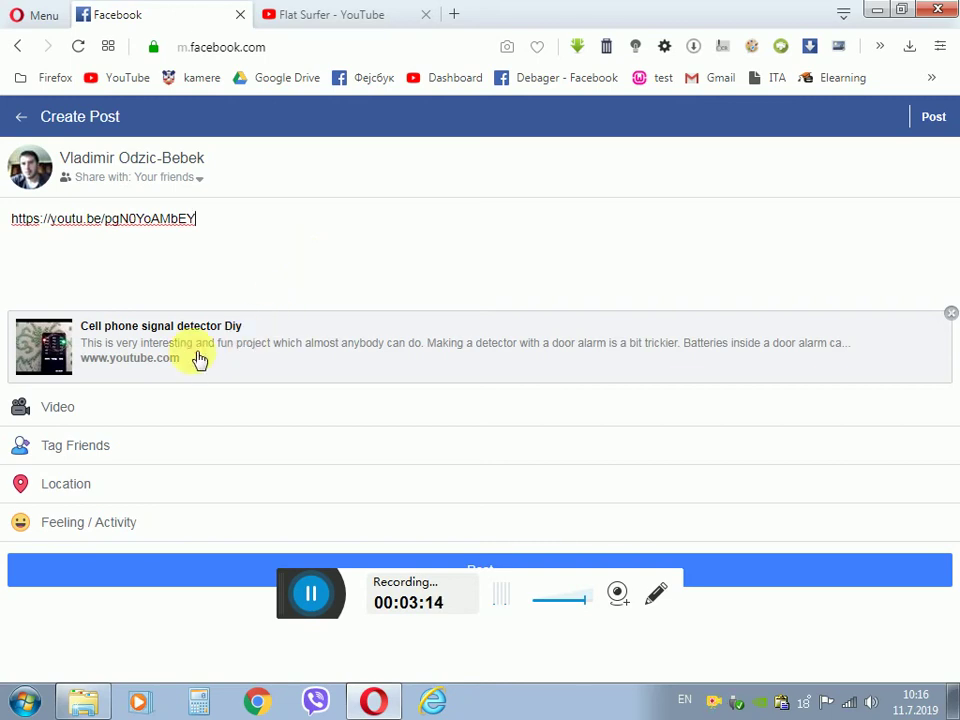
click(728, 570)
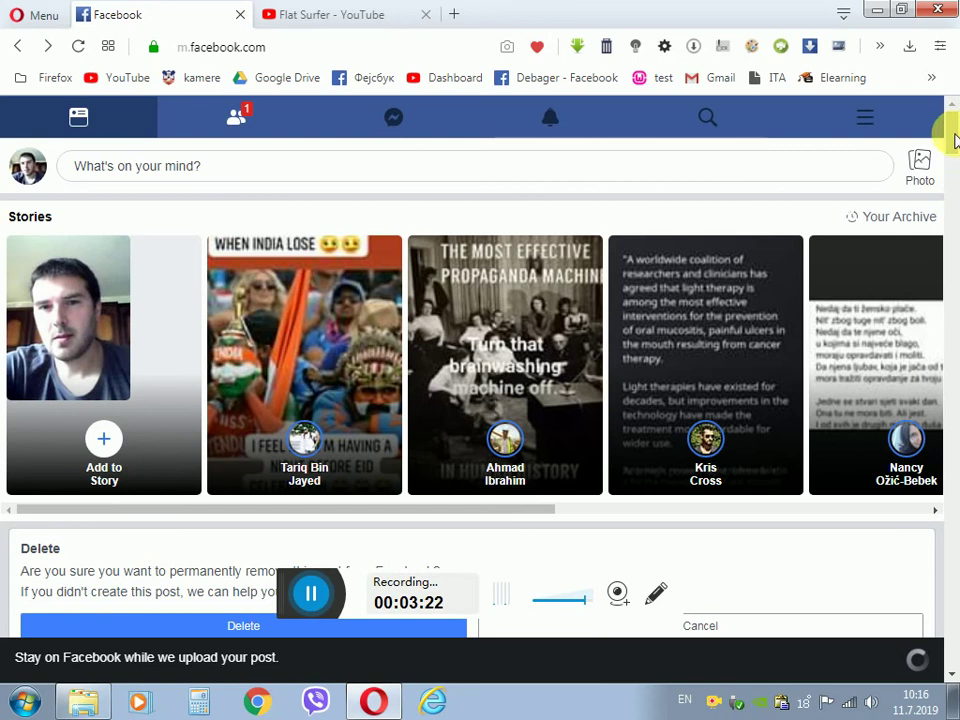
- Examine the newly published post and its video preview in the news feed
scroll(952, 158, down, 3)
scroll(952, 158, down, 1)
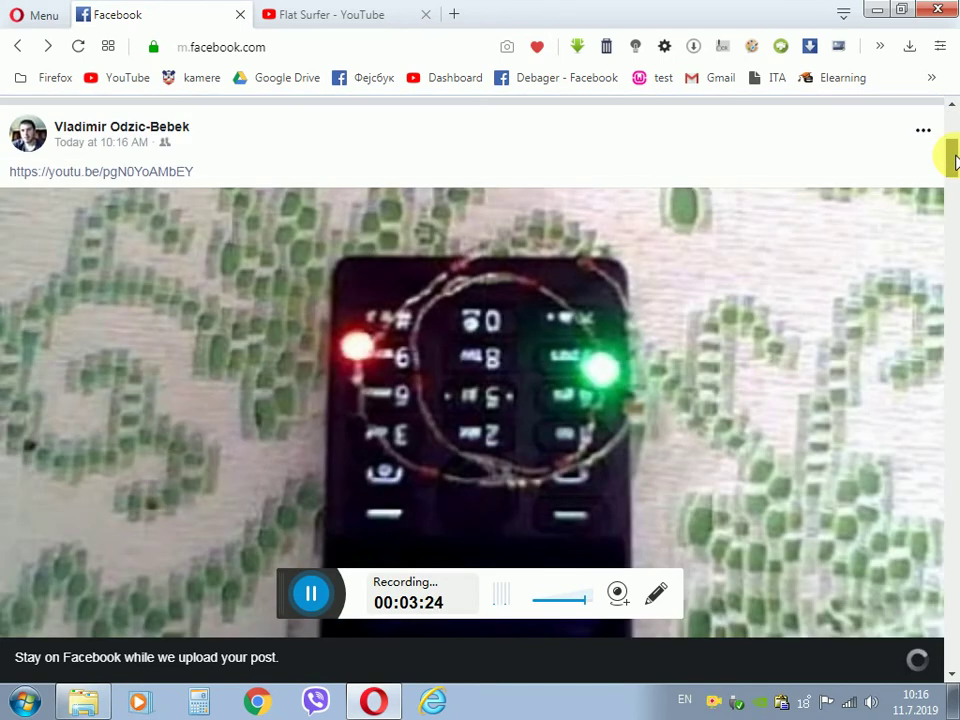
scroll(955, 162, down, 1)
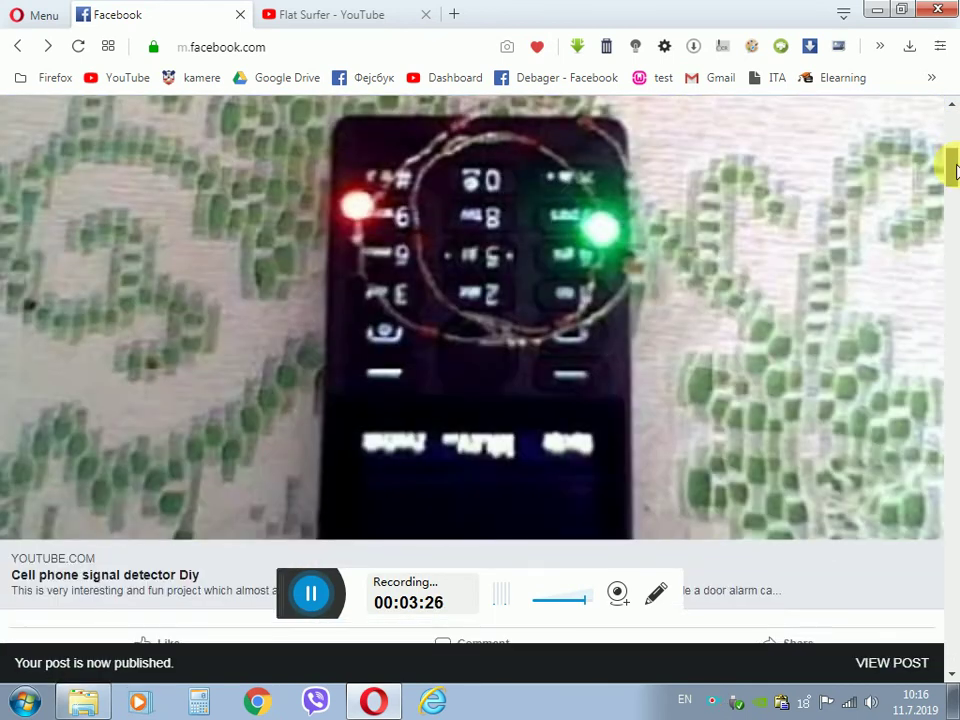
scroll(955, 170, up, 1)
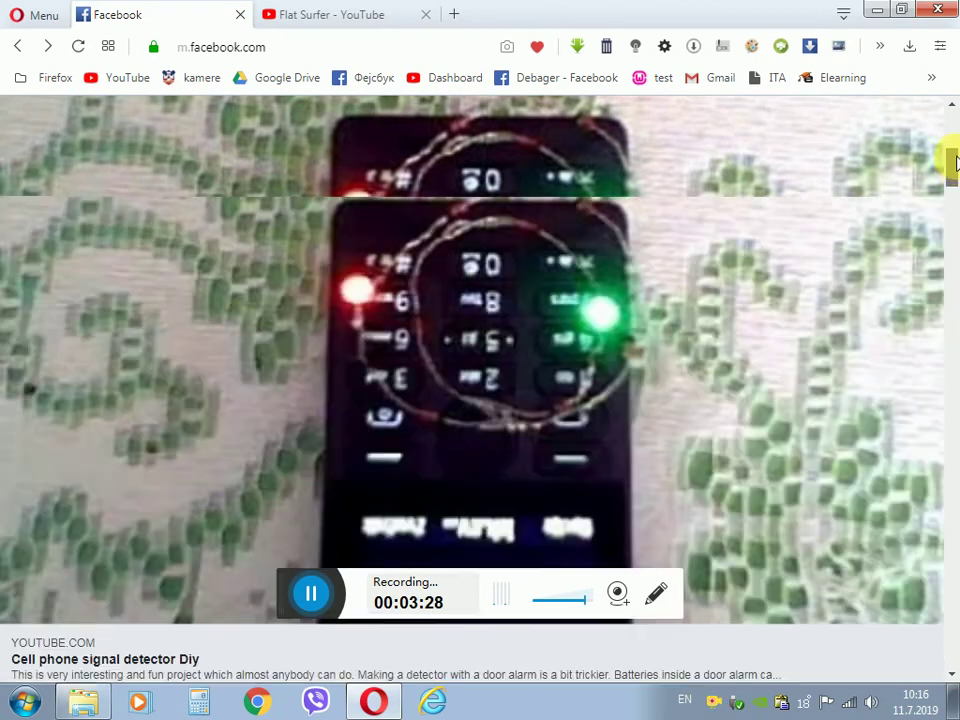
scroll(955, 162, up, 1)
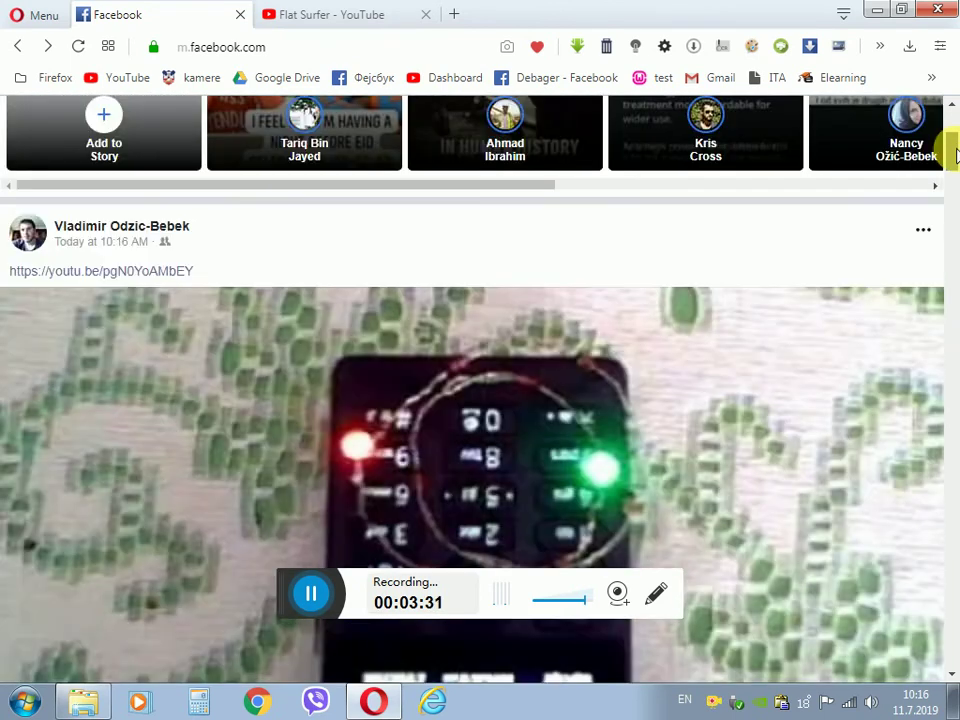